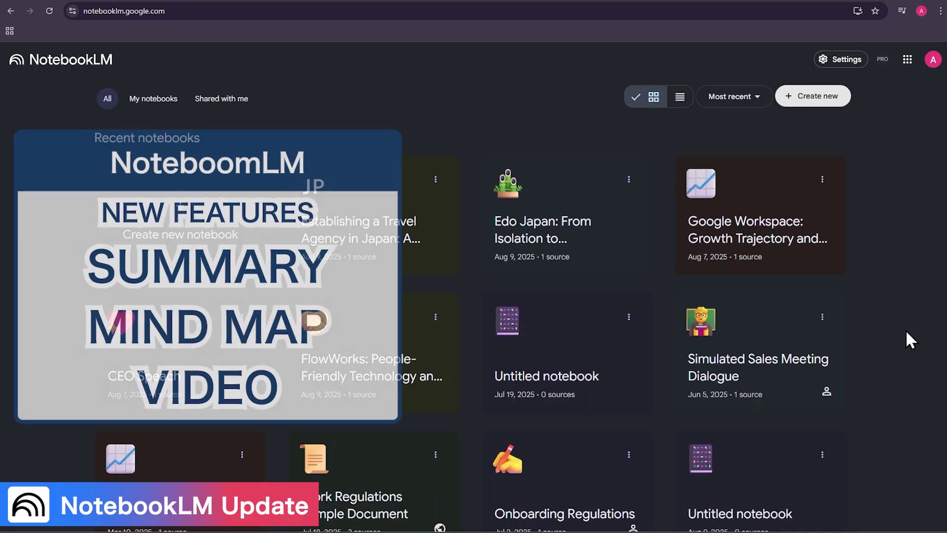
- Open the CEO Speach notebook card on the NotebookLM home page
left_click(207, 349)
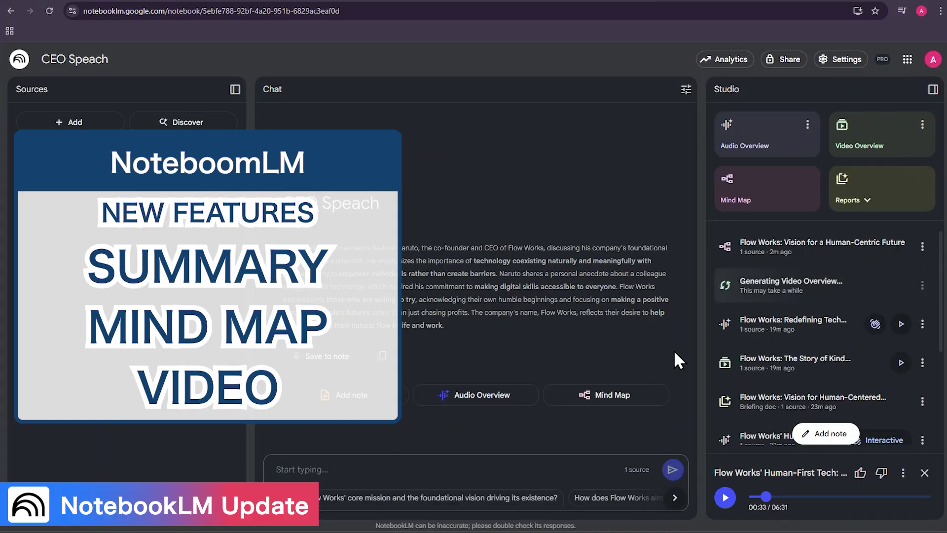
- Open the Flow Works human-centric future mind map, expand its root and Society Coexistence branches, then shrink it
left_click(766, 245)
left_click(325, 217)
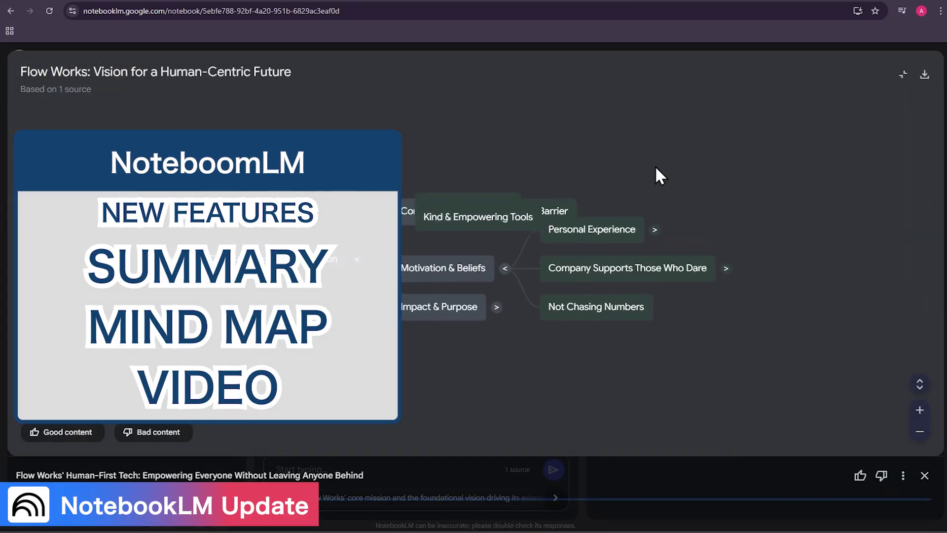
left_click(671, 219)
left_click(903, 74)
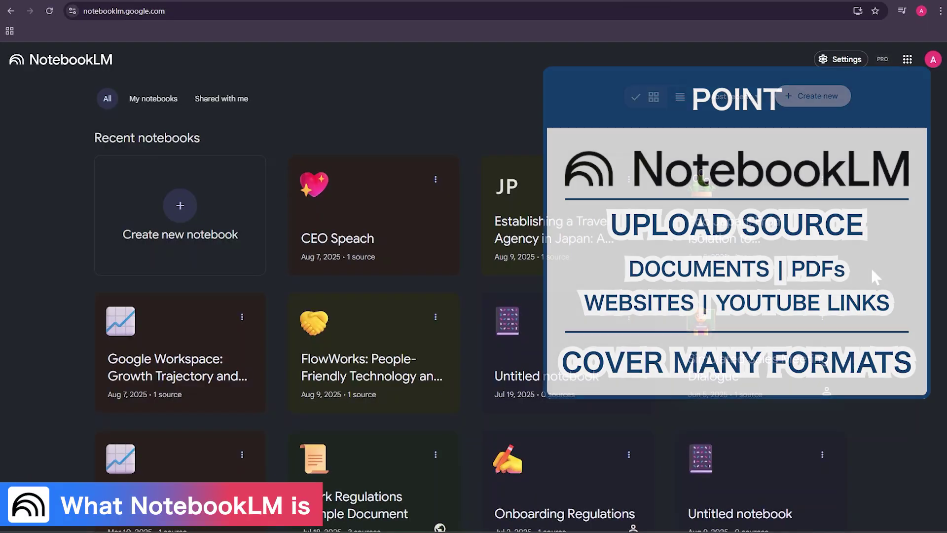
- Create a new notebook sourced from the Navigating Japan's Travel Industry Google Doc in Drive
left_click(190, 206)
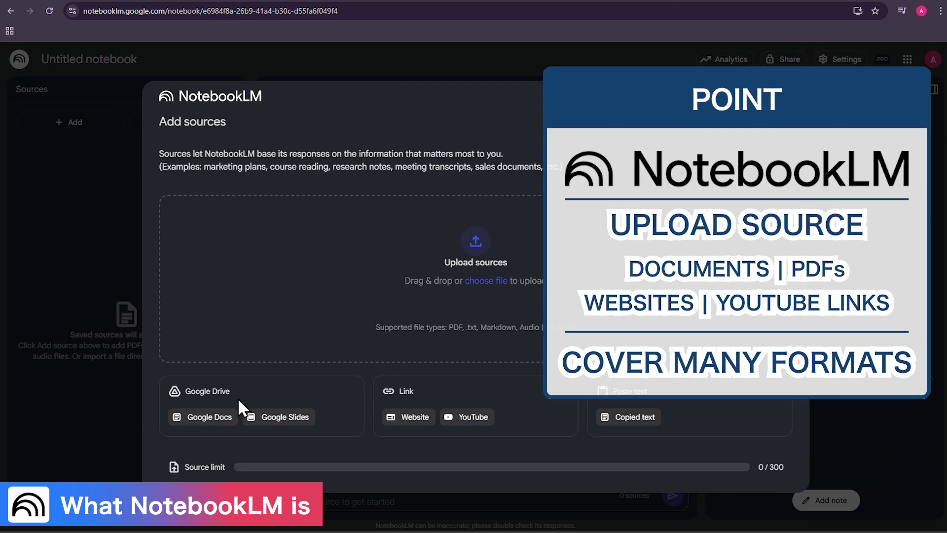
left_click(206, 416)
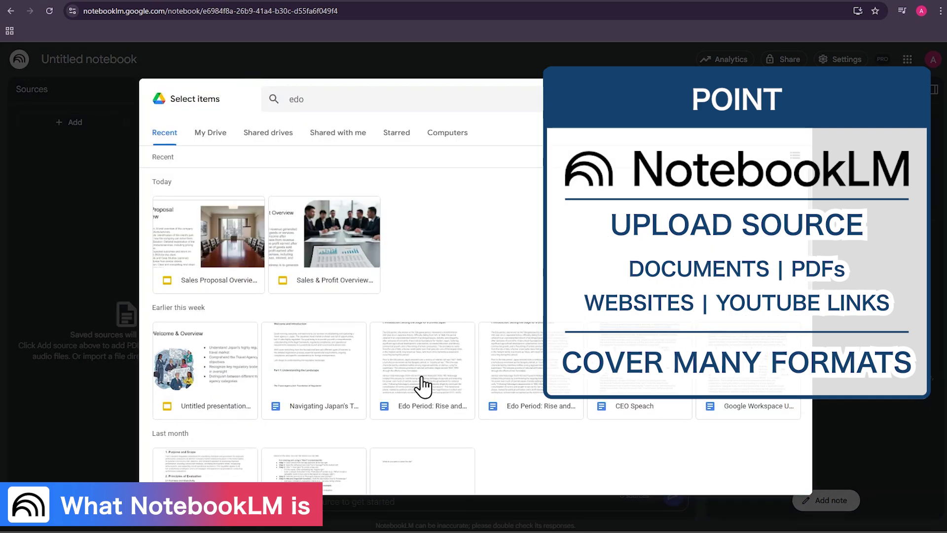
left_click(338, 380)
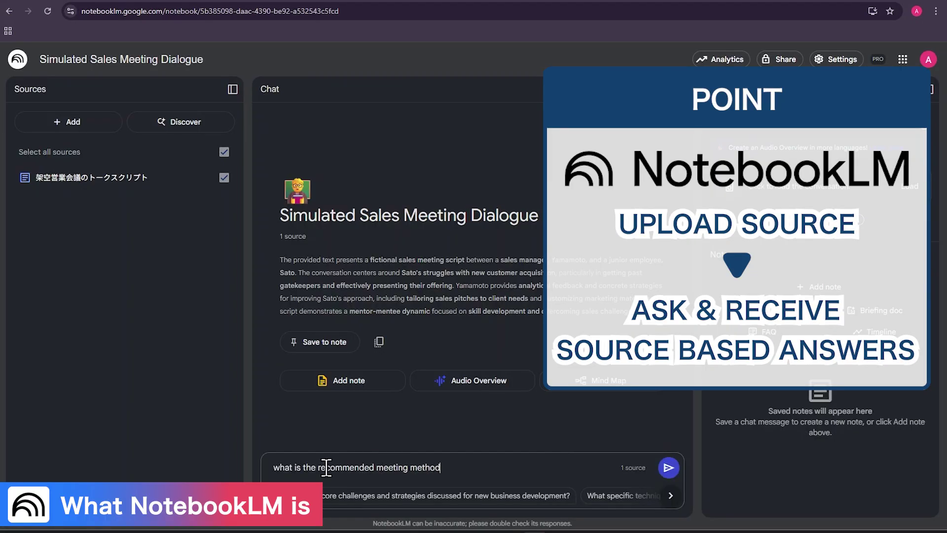
- Send the question 'what is the recommended meeting method' to the Simulated Sales Meeting Dialogue notebook
left_click(668, 467)
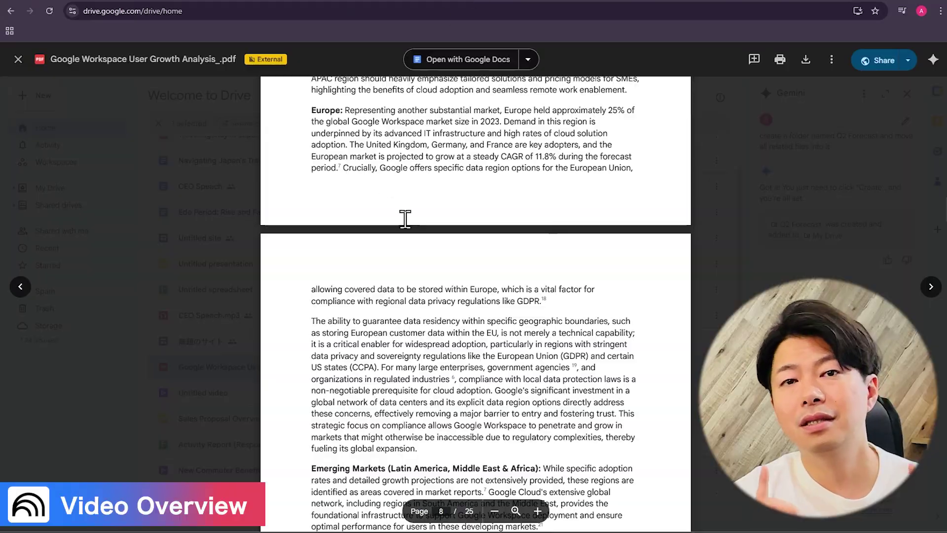
- Scroll through the Google Workspace User Growth Analysis_.pdf report from its executive summary onward
scroll(654, 200, "up", 20)
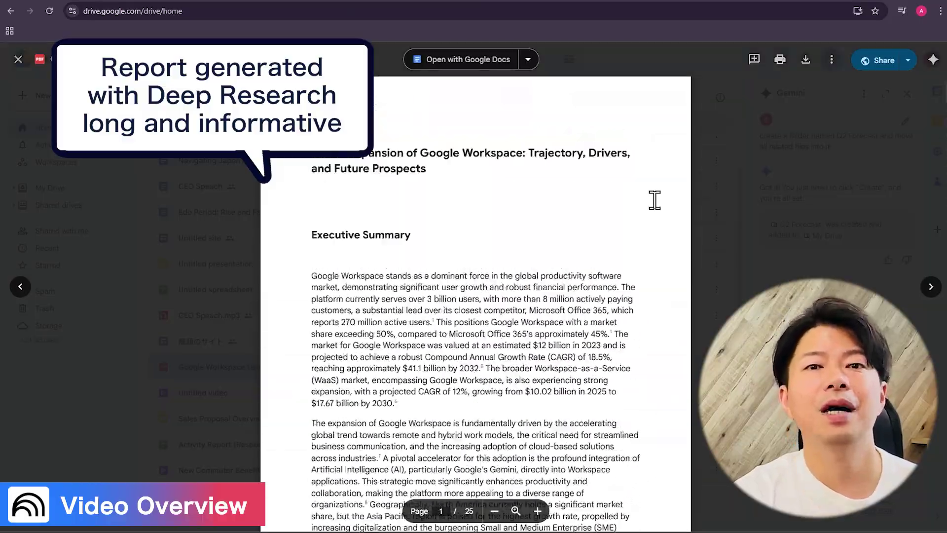
scroll(654, 200, "down", 20)
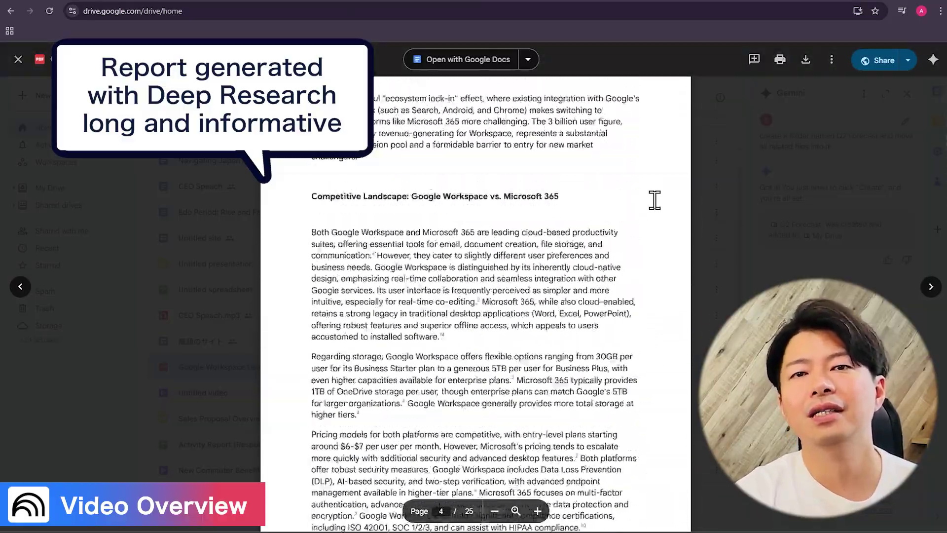
scroll(655, 200, "down", 20)
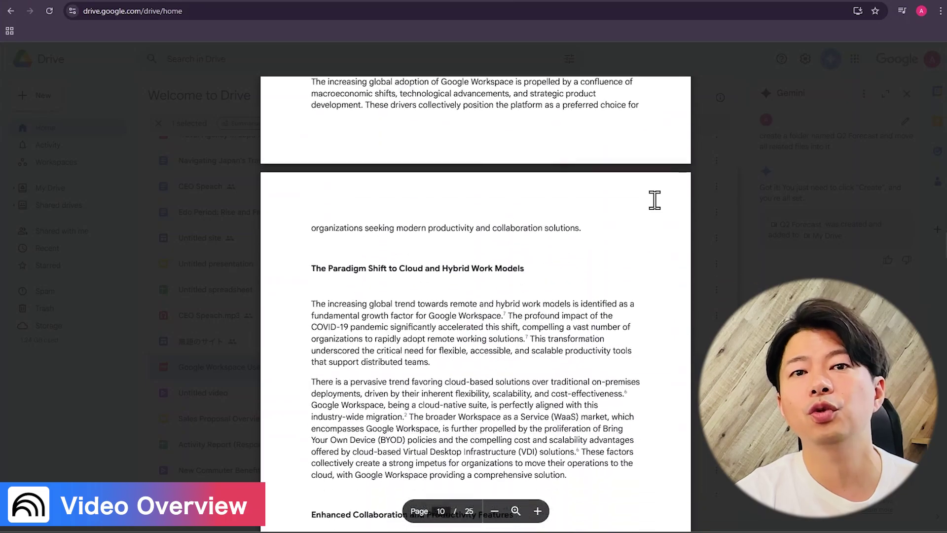
scroll(654, 200, "down", 1)
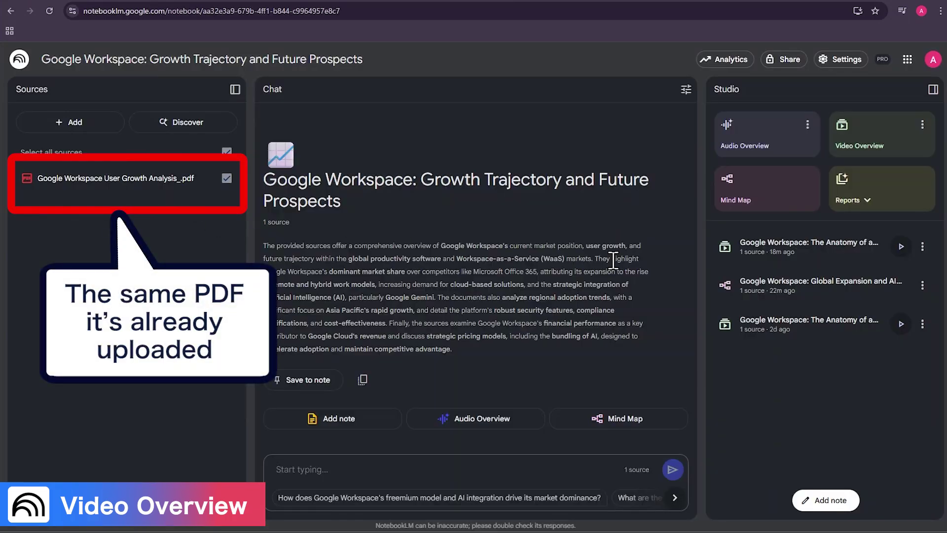
- Start a new Video Overview, then play the Anatomy of a Tech Giant video and skip ahead
left_click(896, 143)
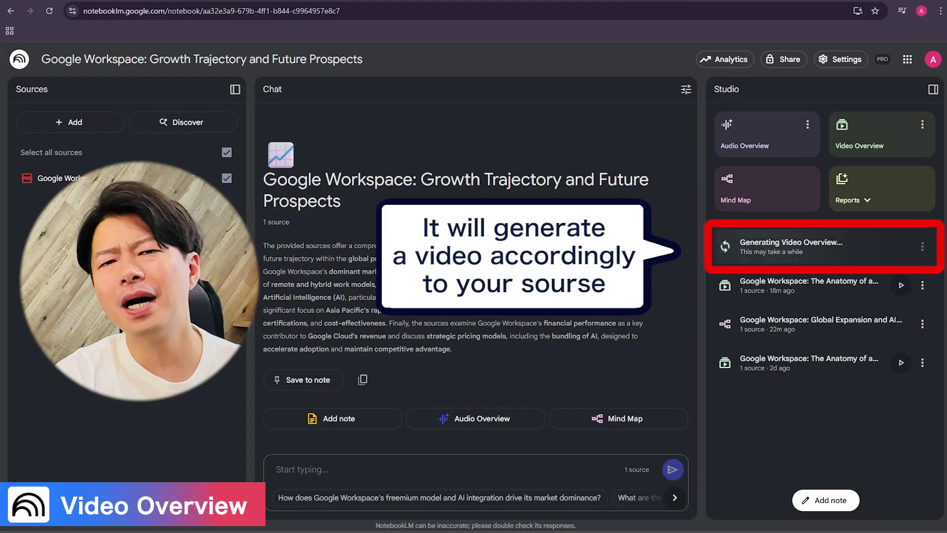
left_click(870, 290)
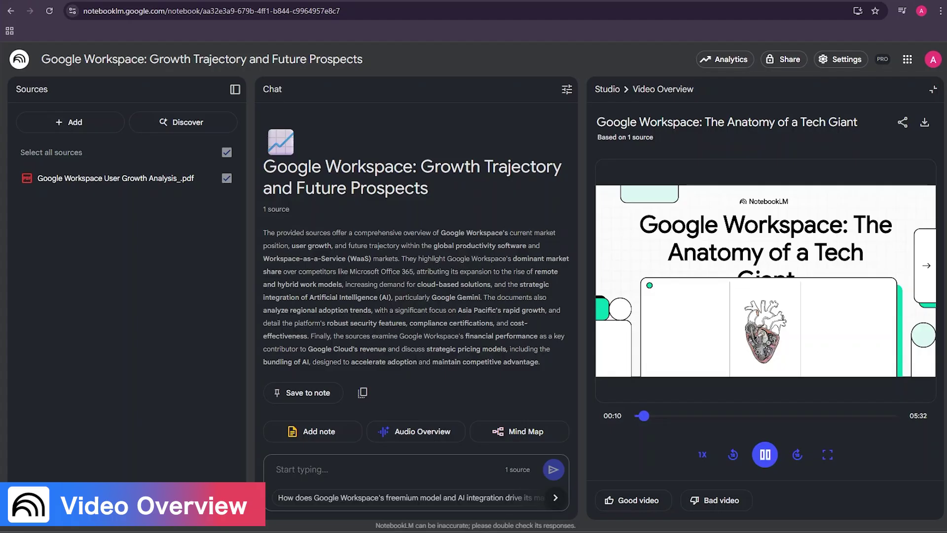
left_click(748, 416)
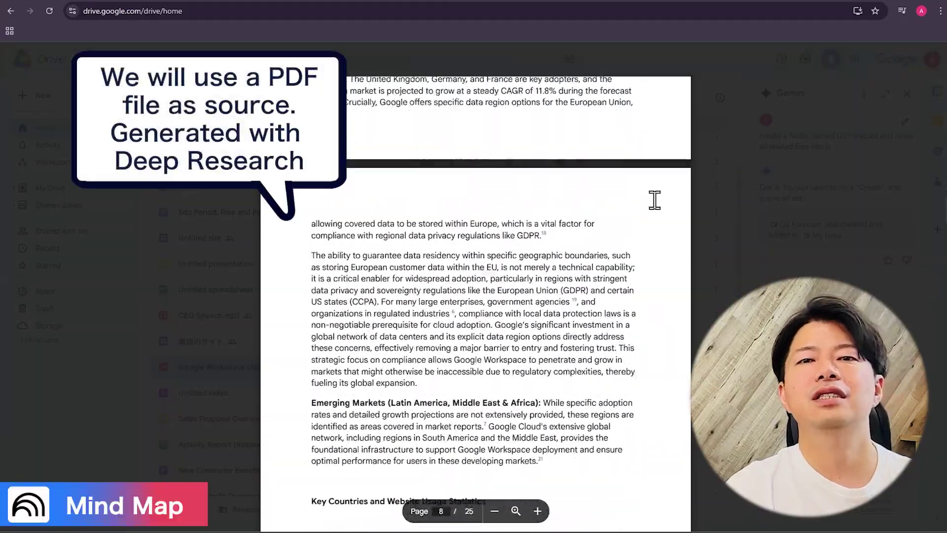
- Open the Global Expansion and AI Integration mind map full-size and expand Executive Summary, AI Value Proposition and Market Dominance
scroll(655, 201, "down", 5)
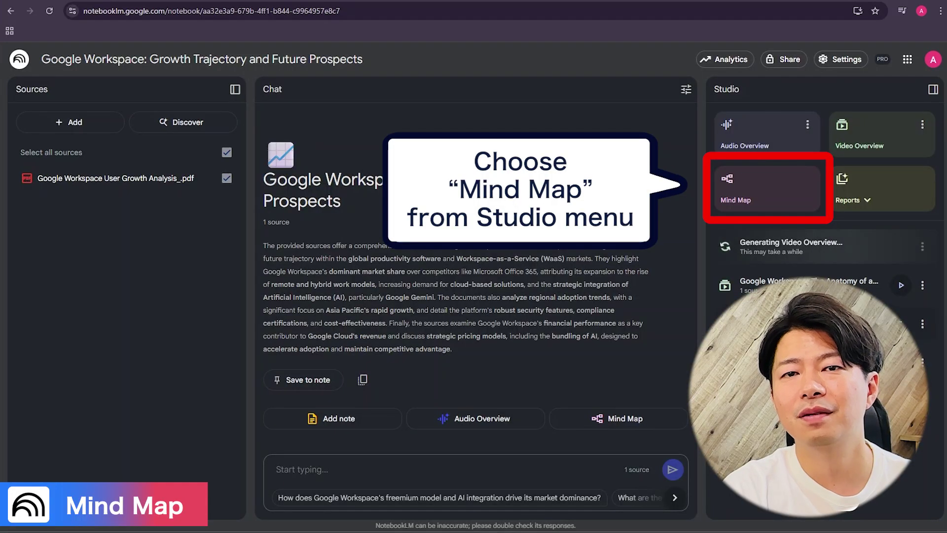
left_click(891, 328)
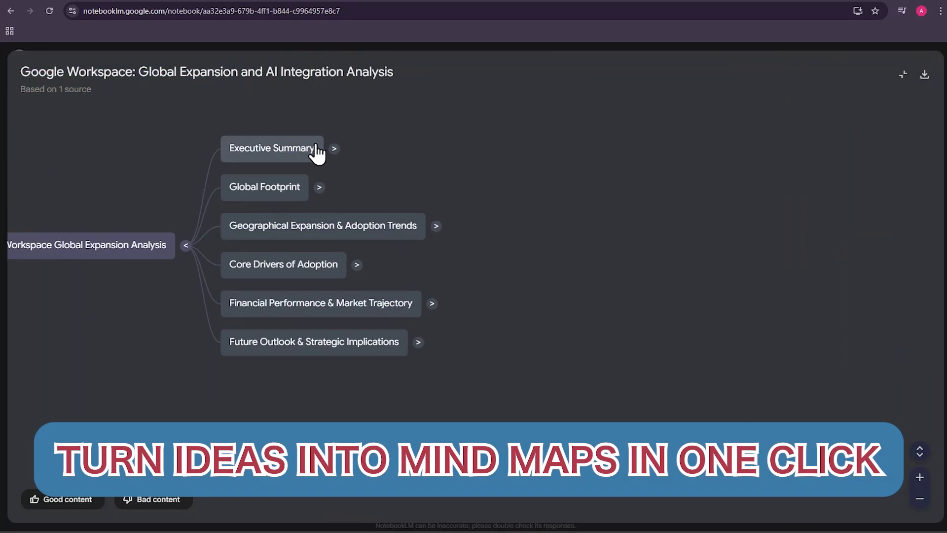
left_click(316, 151)
left_click(494, 316)
left_click(698, 171)
left_click(498, 131)
- Expand the Competitive Landscape and Future Outlook branches, zoom out to the whole map, then close it
left_click(917, 501)
right_click(808, 250)
scroll(800, 268, "down", 3)
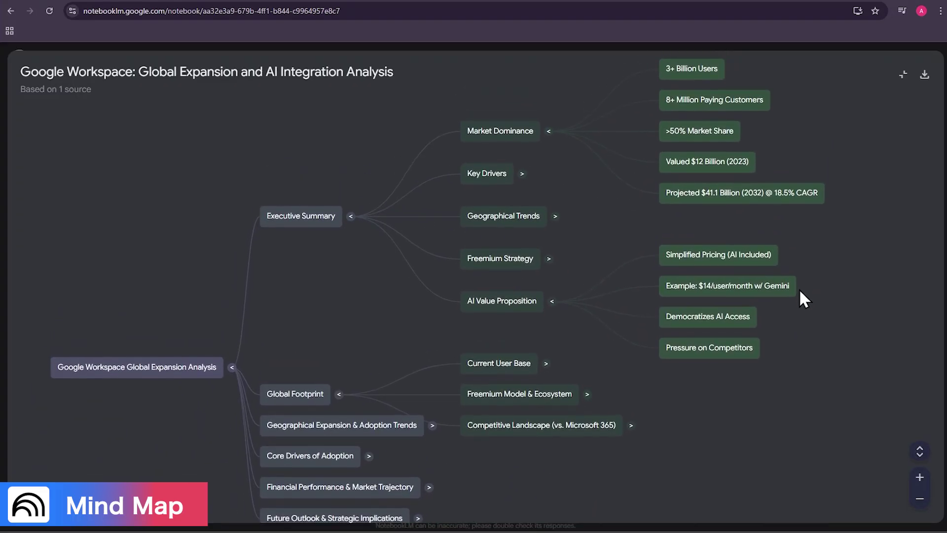
left_click(628, 416)
left_click(325, 379)
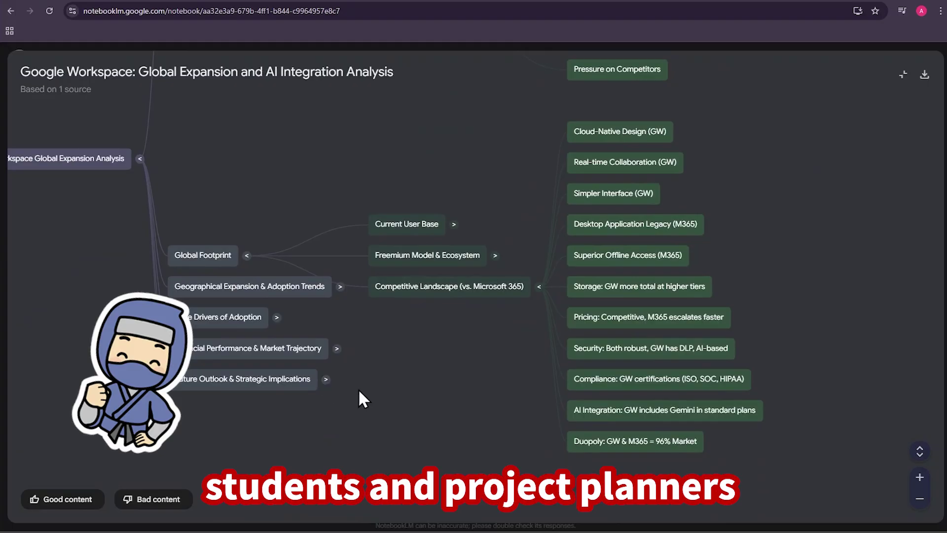
left_click(919, 499)
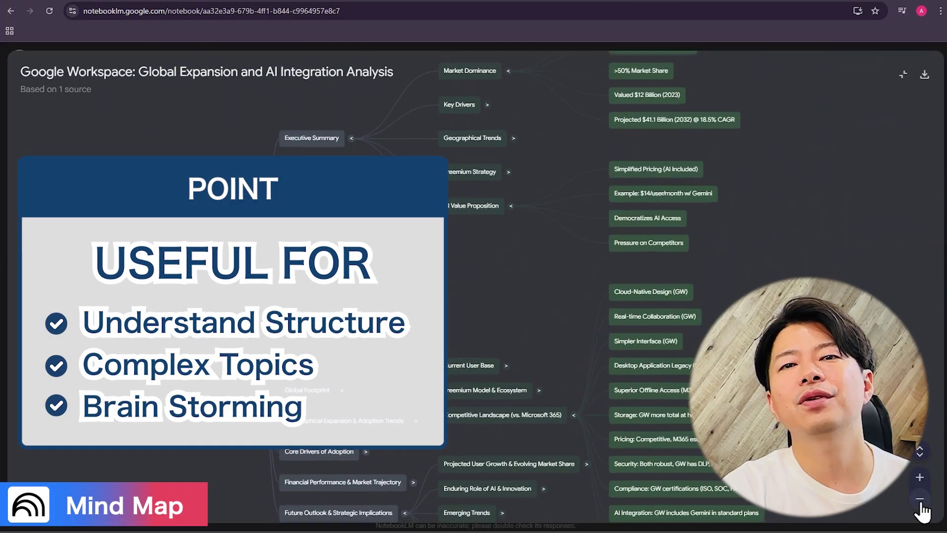
left_click(920, 499)
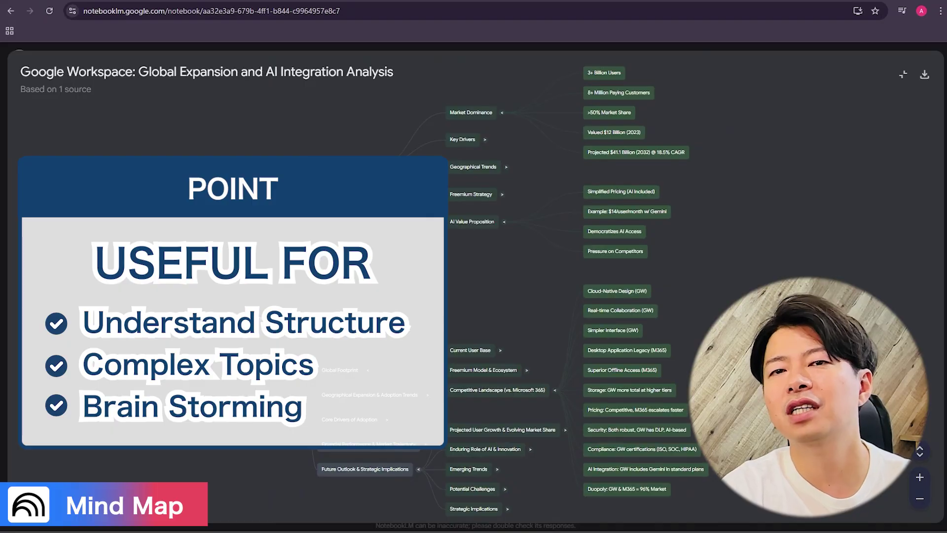
left_click(903, 75)
- Return the Studio panel to its tool list and go back to the notebook list
left_click(929, 95)
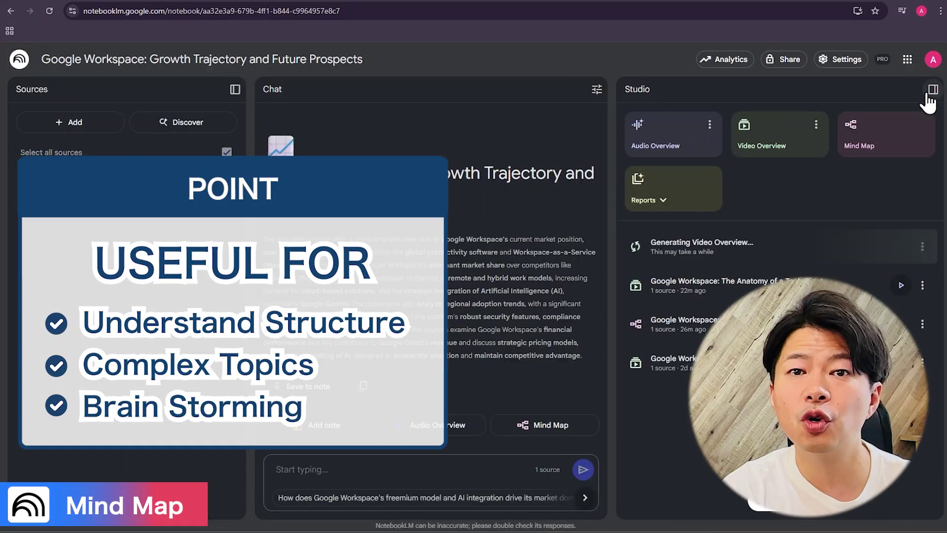
left_click(18, 61)
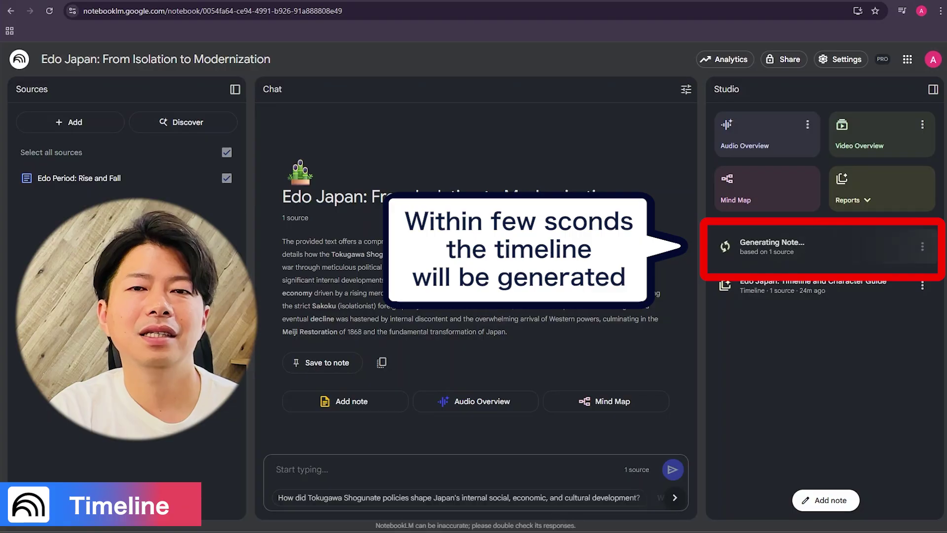
- Open the Edo Japan: Timeline and Character Guide note and scroll through its events from 1467
left_click(867, 288)
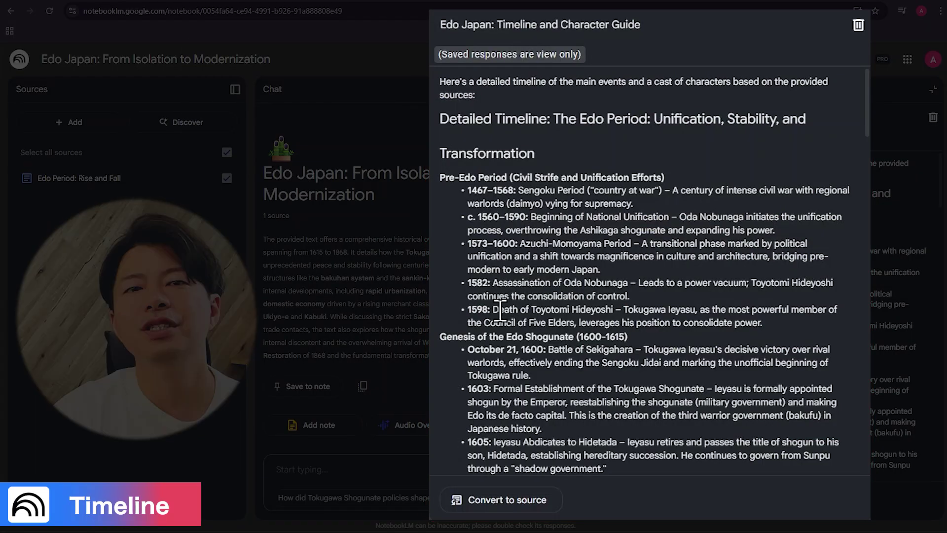
scroll(565, 372, "down", 6)
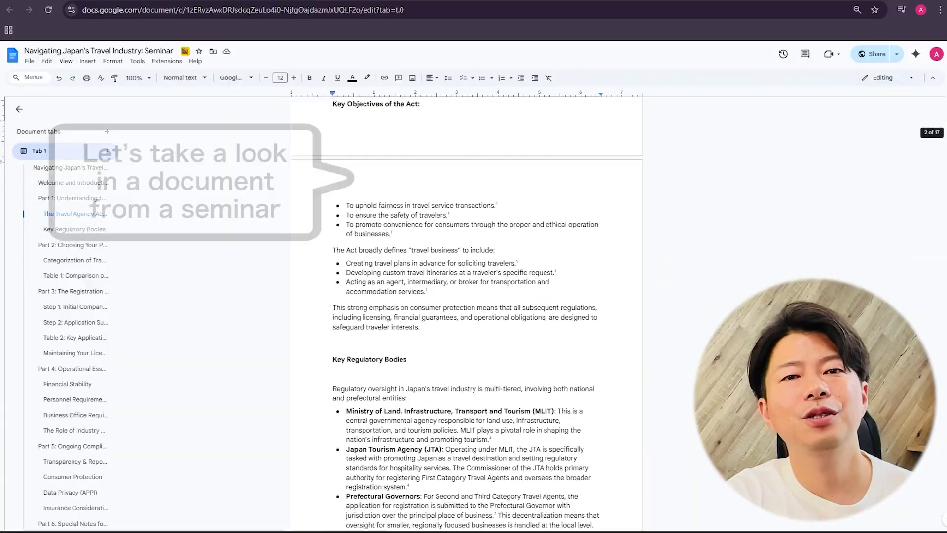
- Scroll down to the travel agency categories section of the Navigating Japan's Travel Industry: Seminar document
scroll(466, 315, "down", 7)
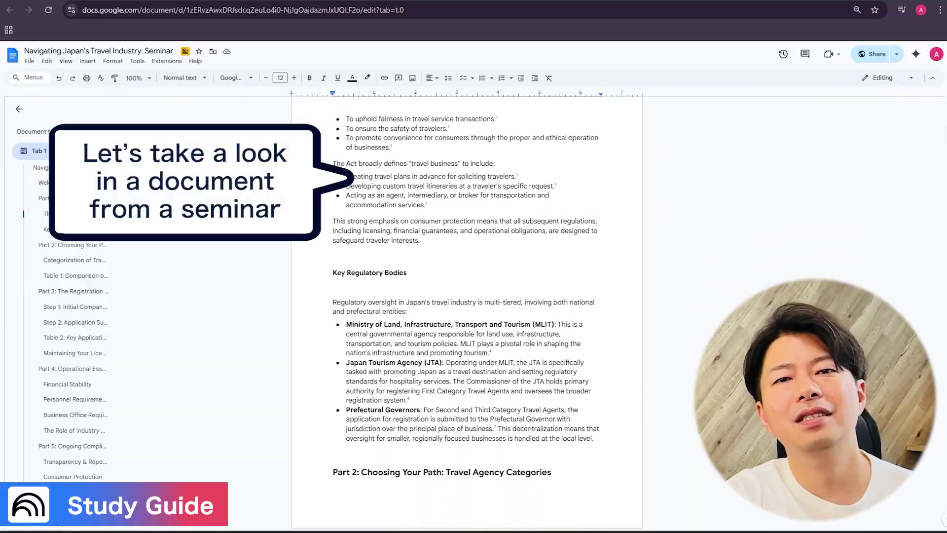
scroll(466, 315, "down", 7)
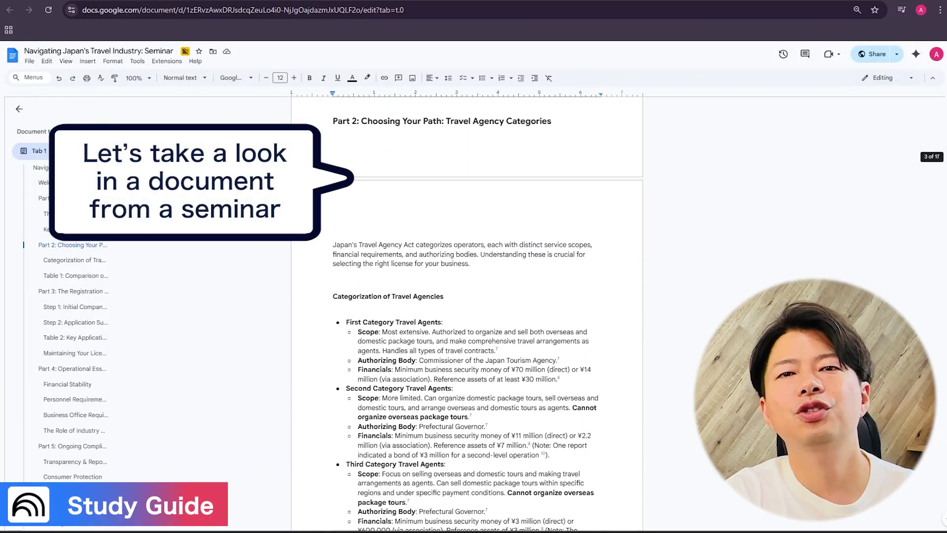
scroll(467, 316, "down", 4)
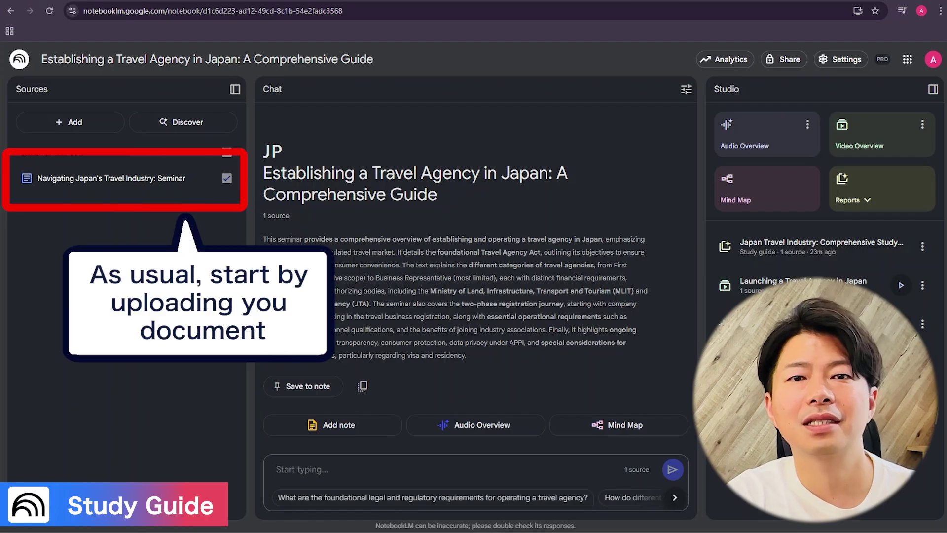
- Start a new Reports study guide, then read the saved 'Japan Travel Industry: Comprehensive Study Guide' note
left_click(867, 202)
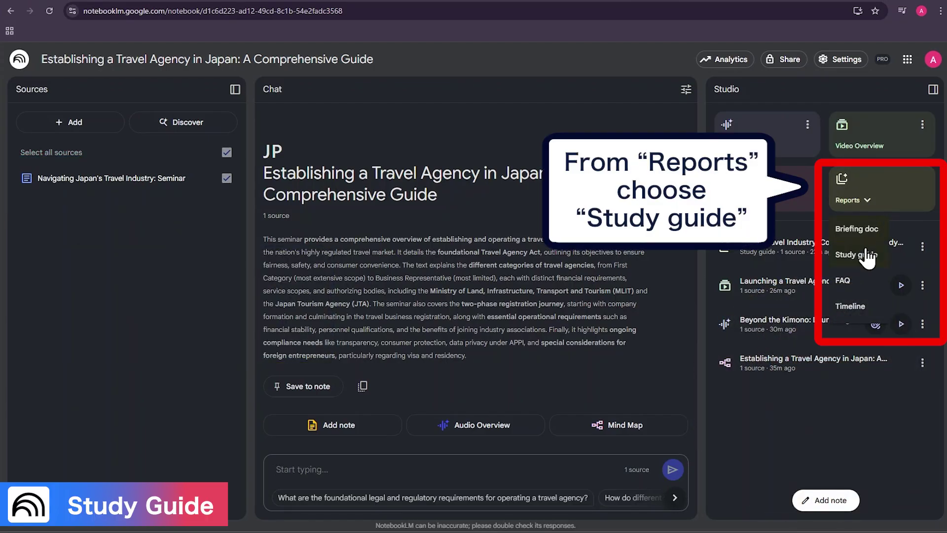
left_click(864, 254)
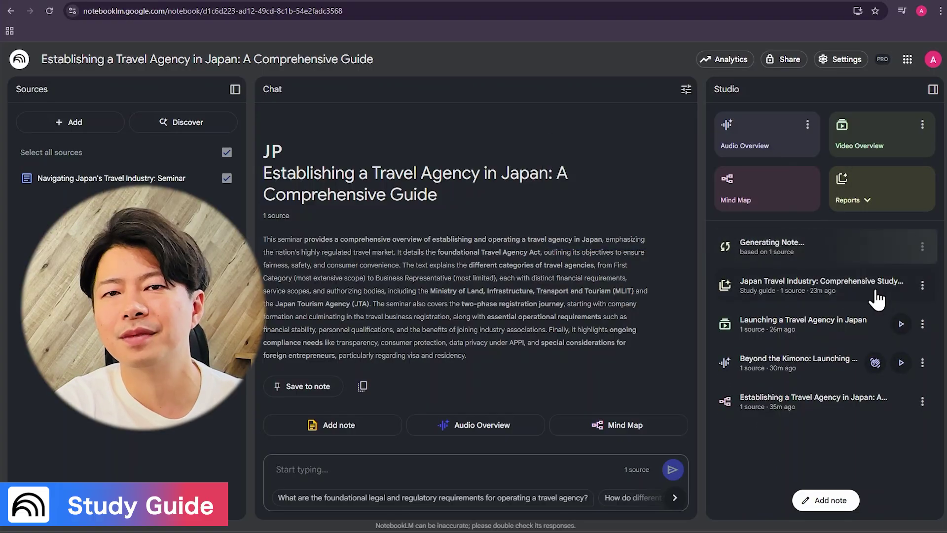
left_click(869, 296)
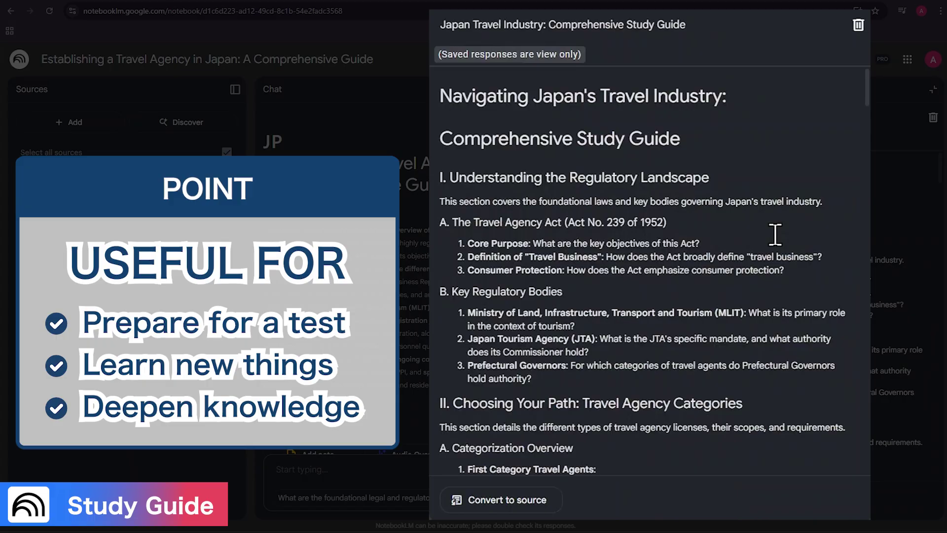
scroll(775, 234, "down", 3)
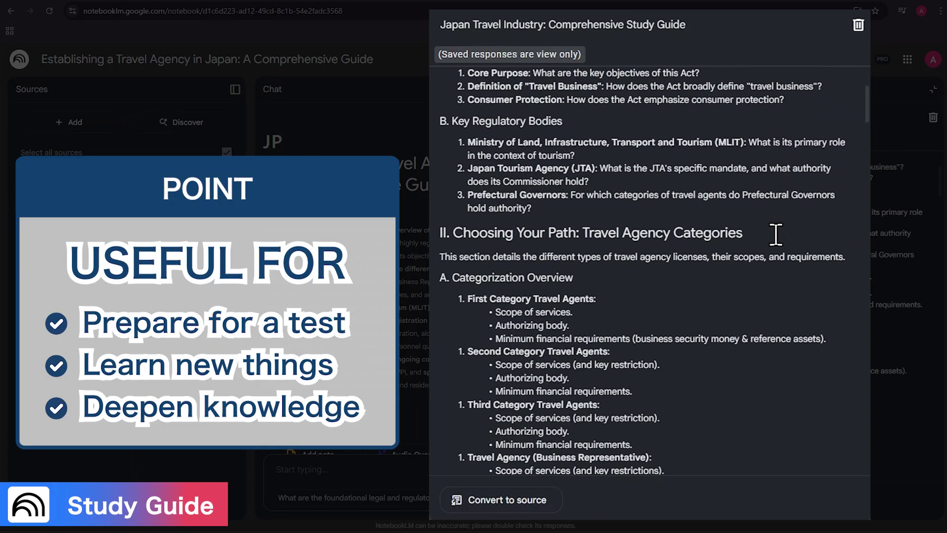